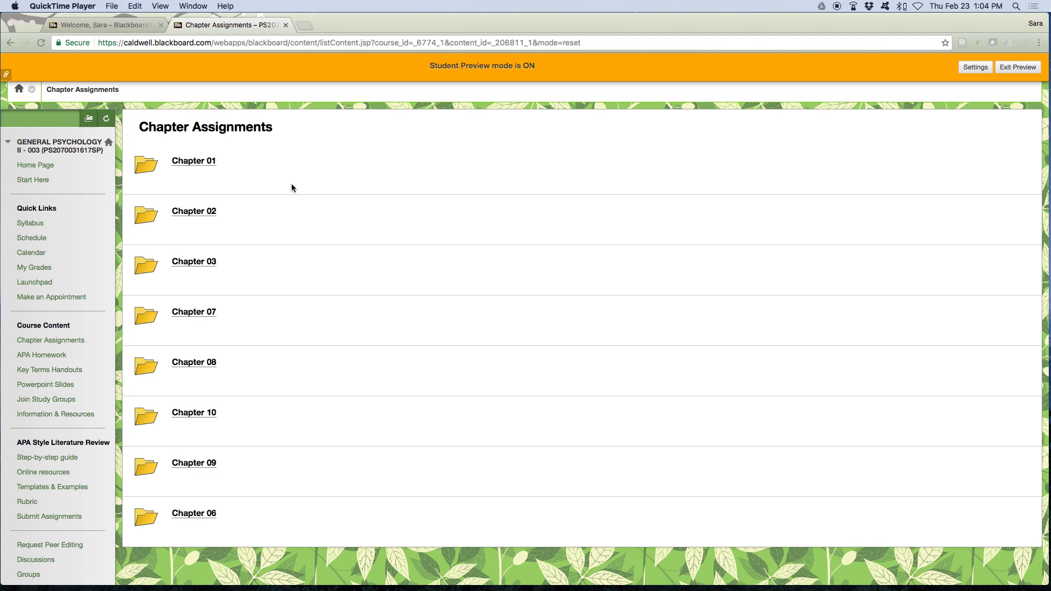
# - Open DP 1 pp. 1-19 in the Chapter 01 folder and review the two submitted points
pyautogui.click(204, 163)
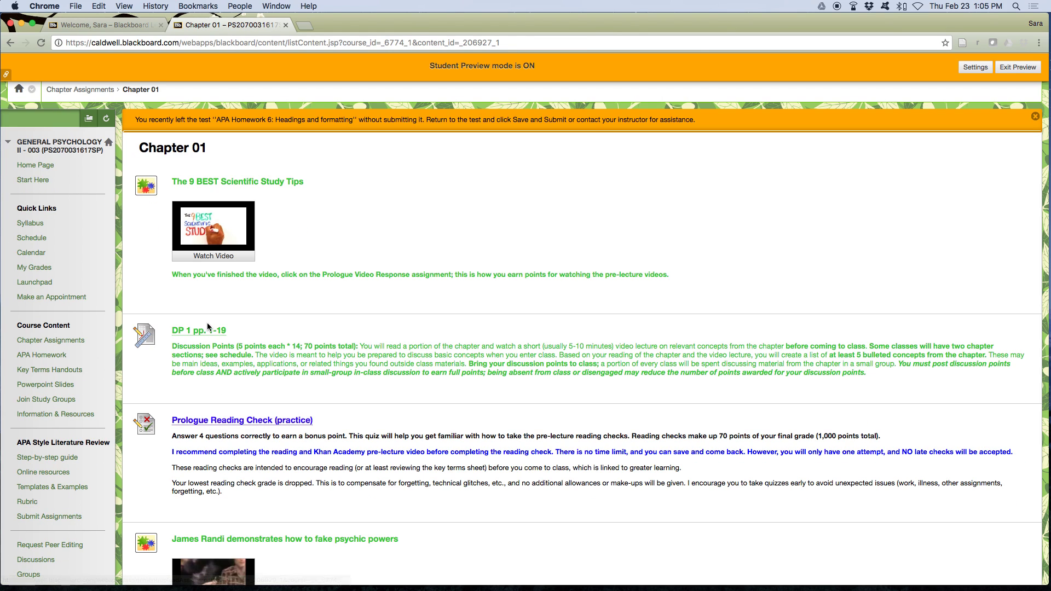
pyautogui.click(208, 331)
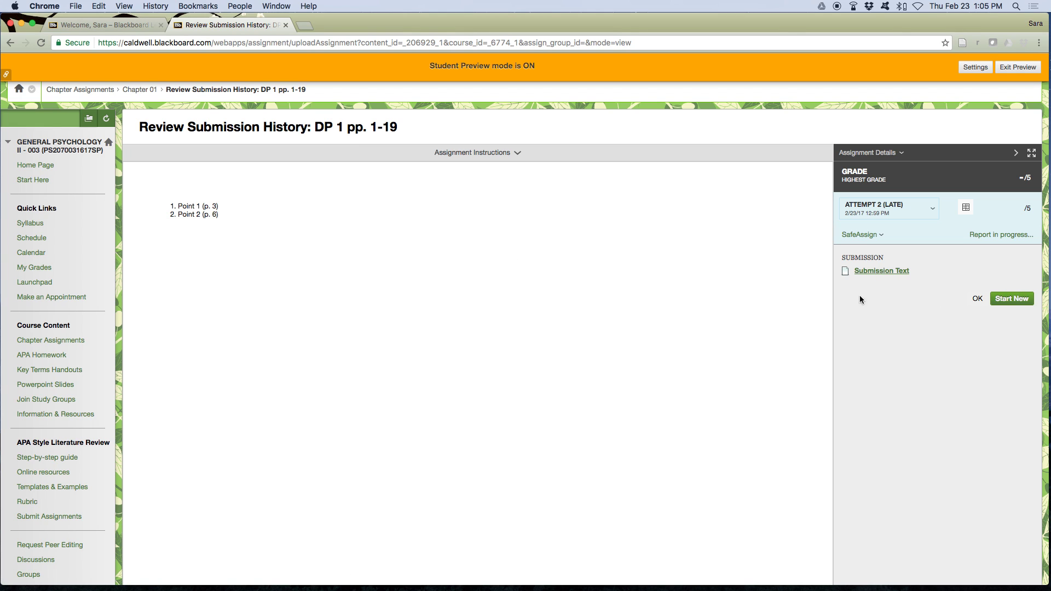
pyautogui.moveTo(164, 207); pyautogui.dragTo(245, 221)
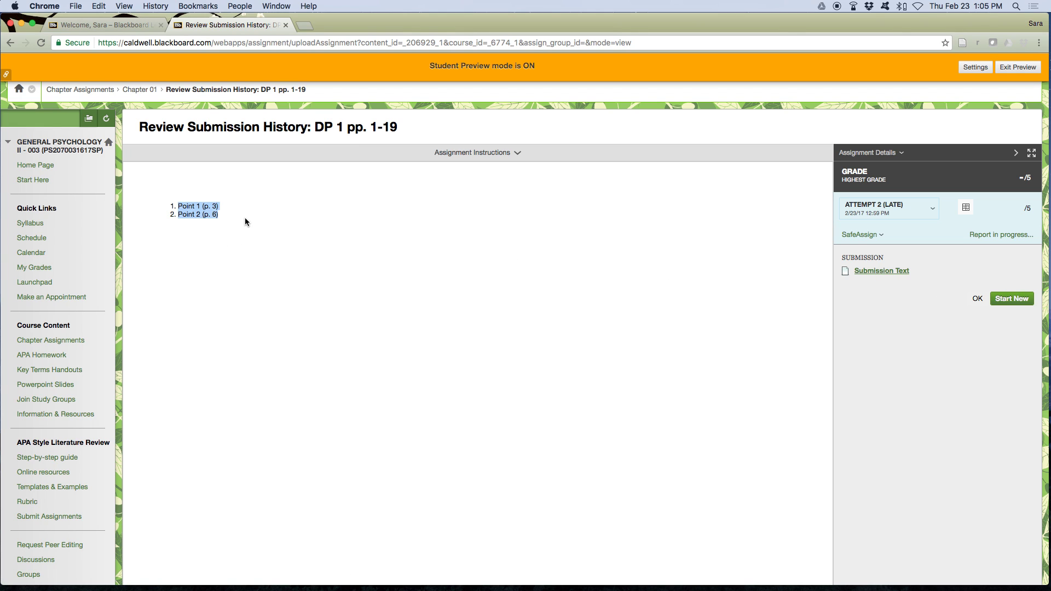
pyautogui.click(942, 420)
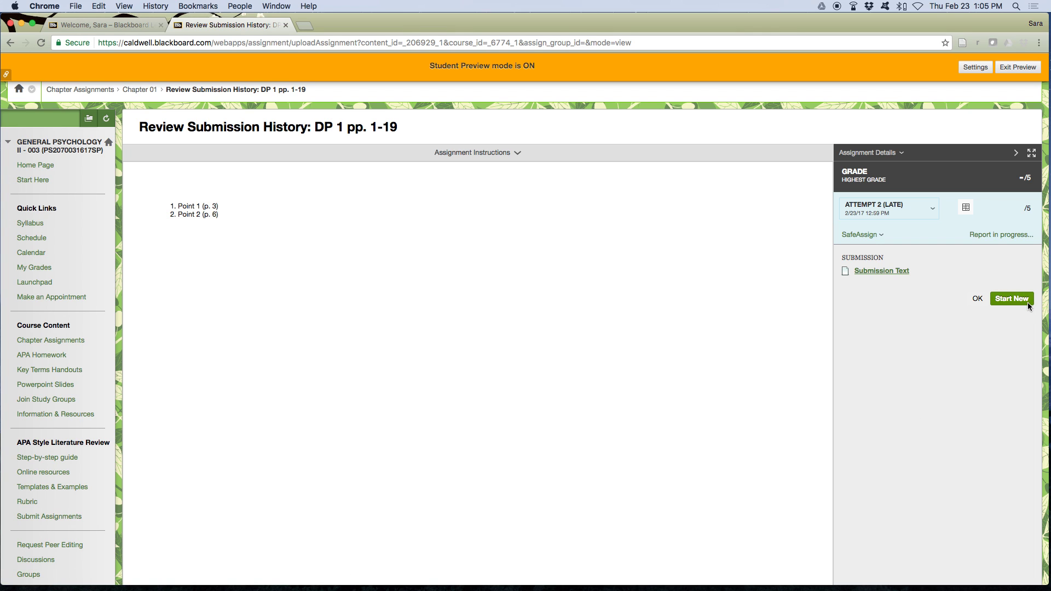
# - Start a new attempt and write a numbered list: 'Point 1 (p. 3)', 'Point 2 (p. 6)'
pyautogui.click(1009, 300)
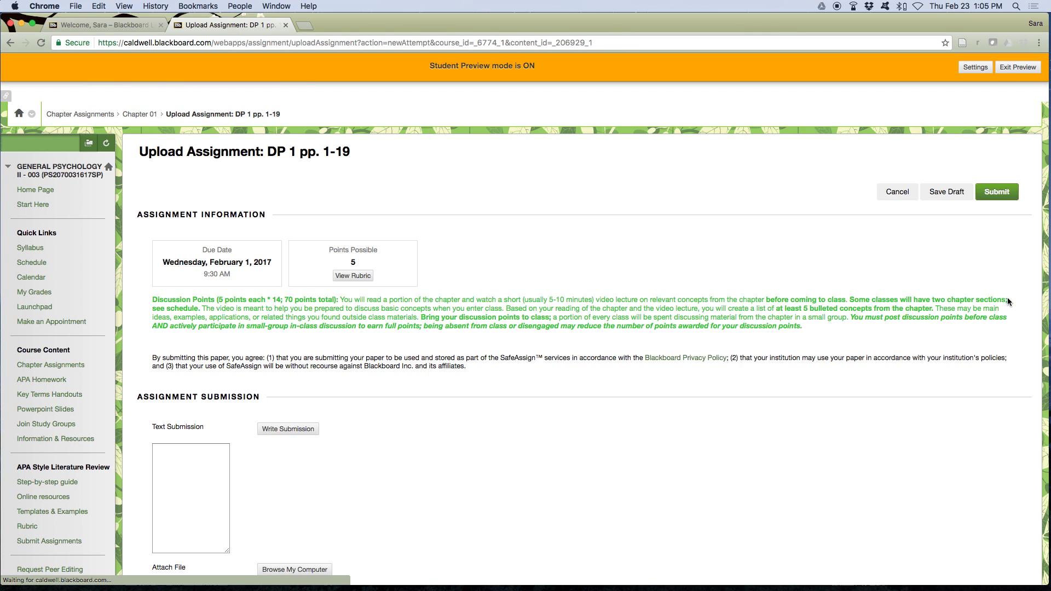
pyautogui.scroll(-3, 476, 446)
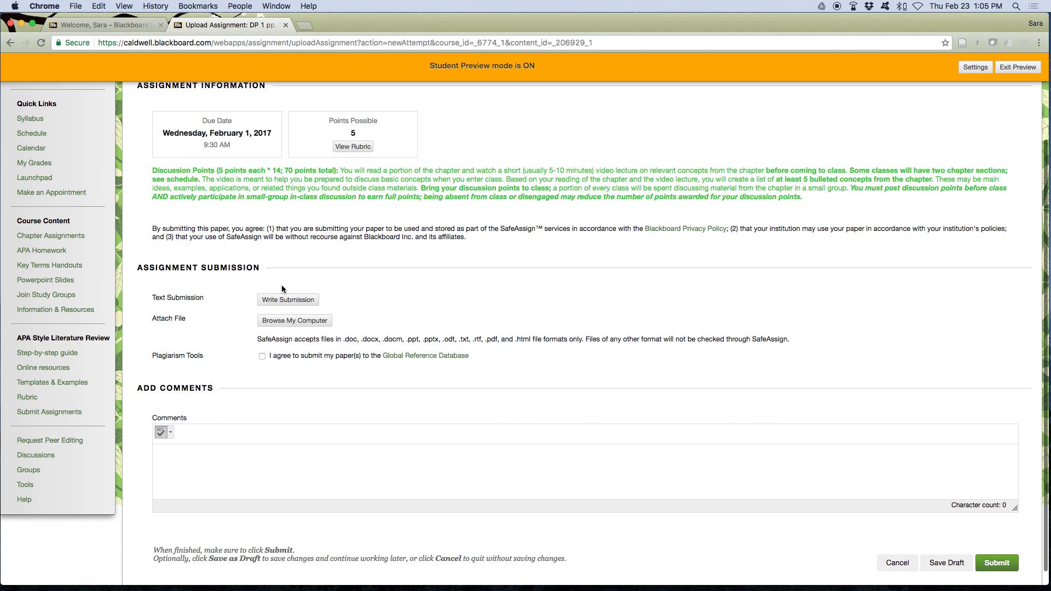
pyautogui.click(288, 299)
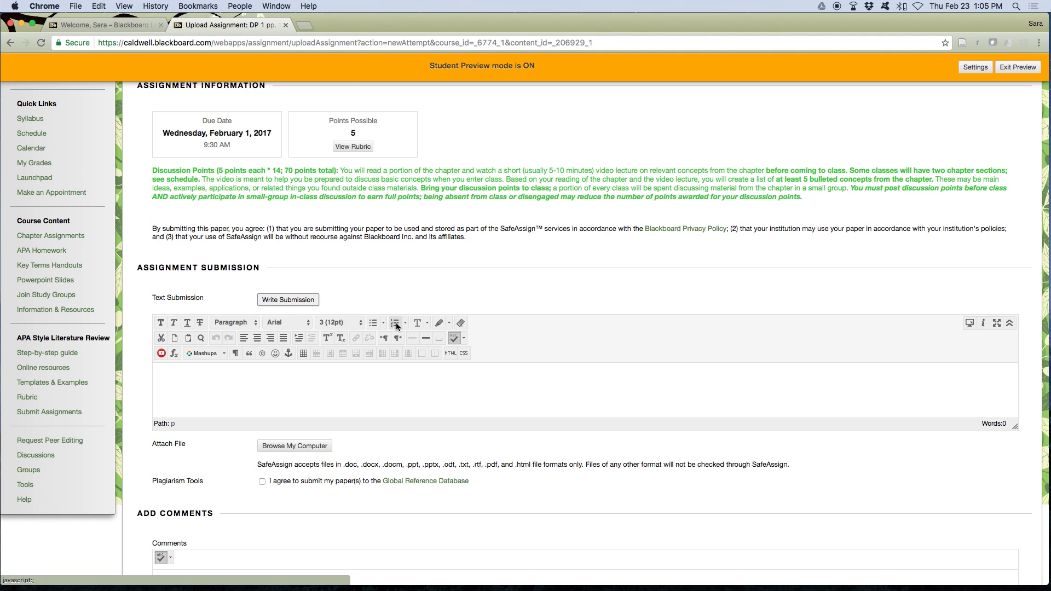
pyautogui.click(395, 323)
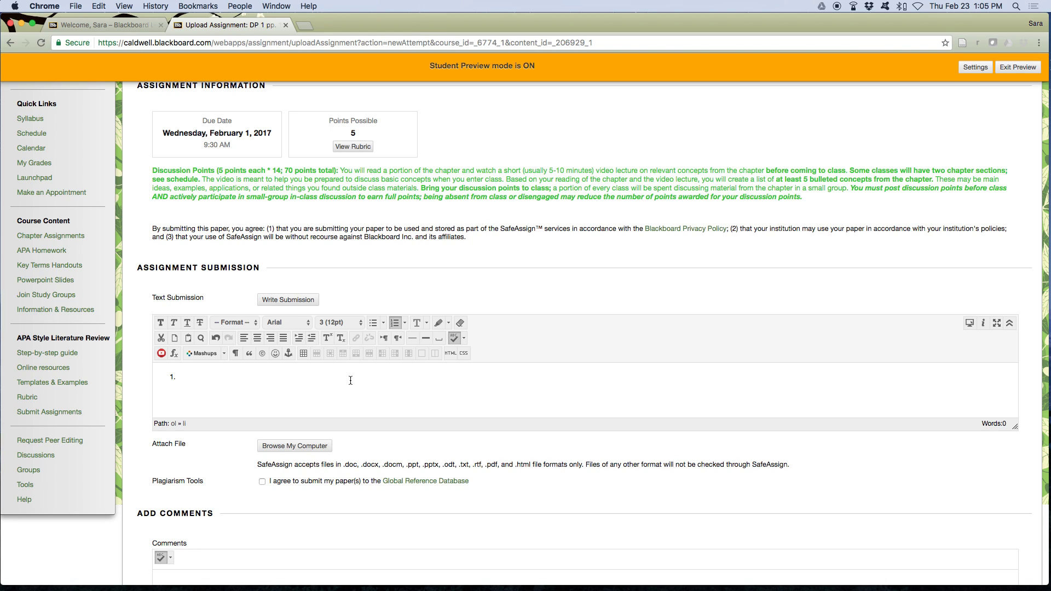
pyautogui.write('Point 1 (p. 3) Point 2 (p. 6')
# - Agree to the Global Reference Database and submit the attempt without attaching a file
pyautogui.click(262, 481)
pyautogui.click(295, 447)
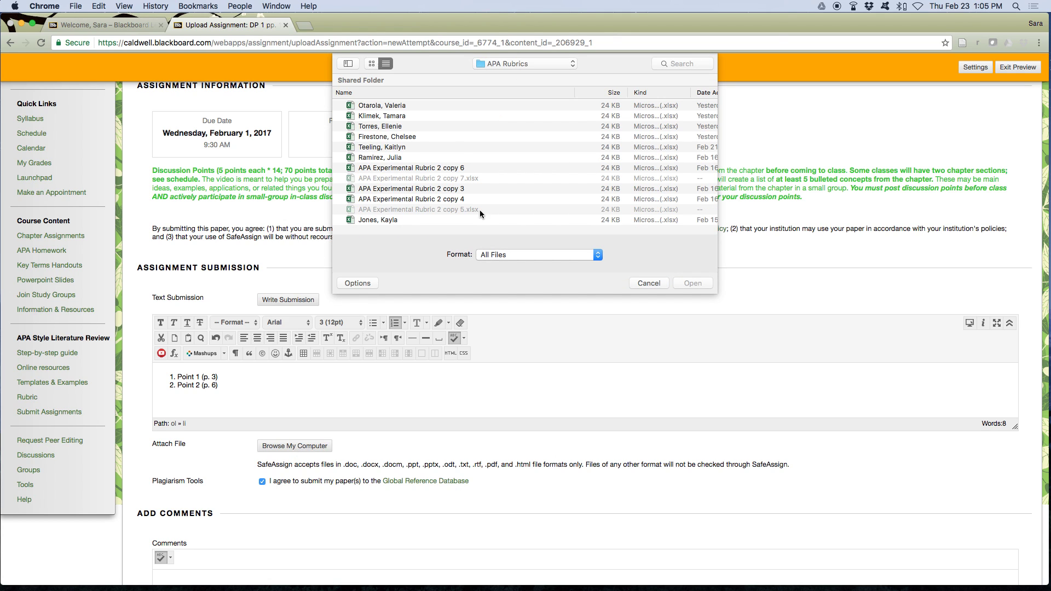
pyautogui.click(645, 283)
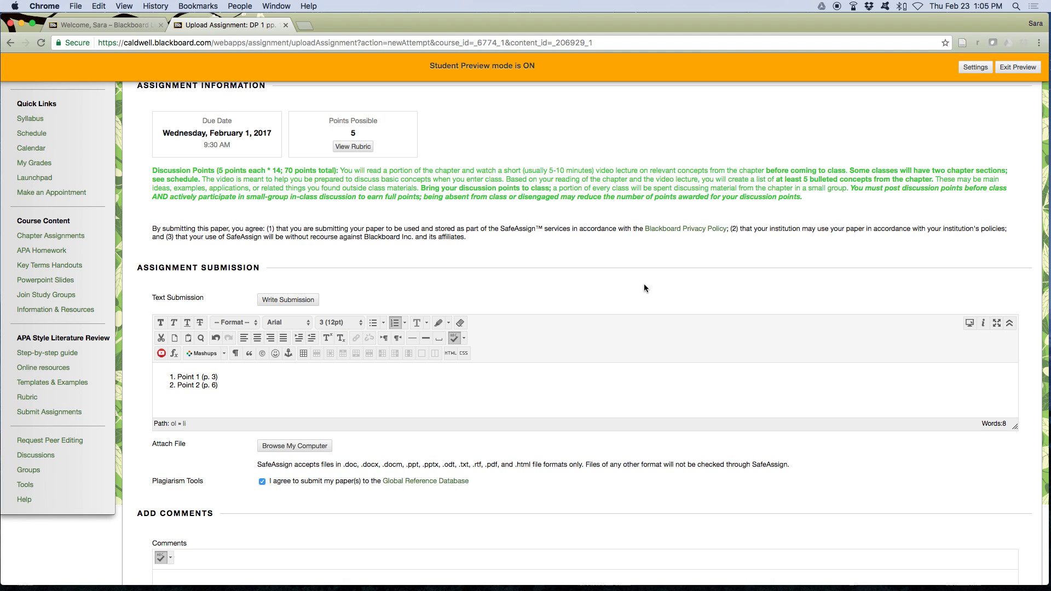
pyautogui.scroll(-3, 694, 460)
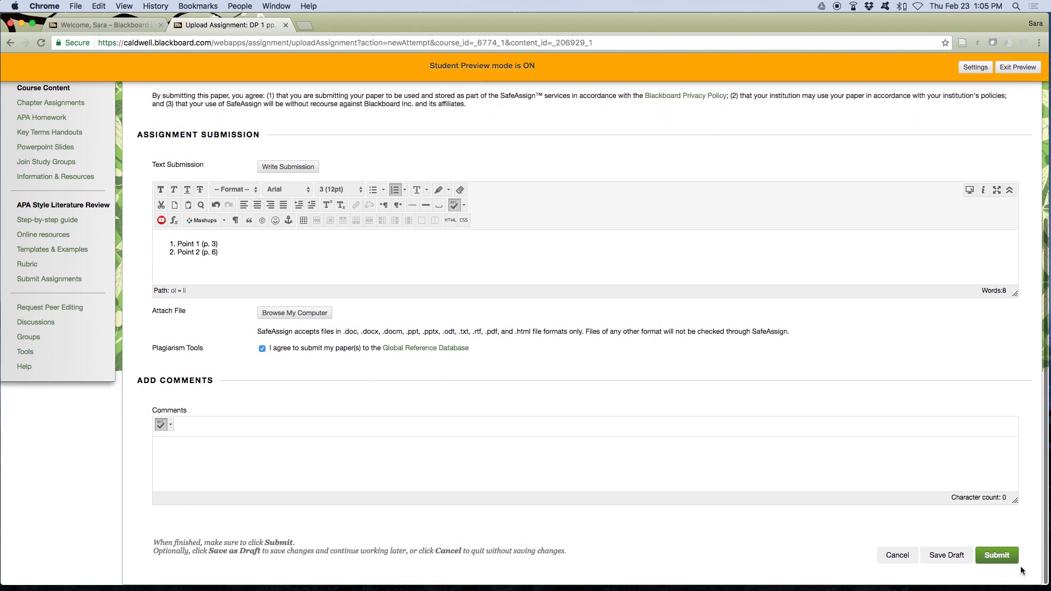
pyautogui.click(997, 556)
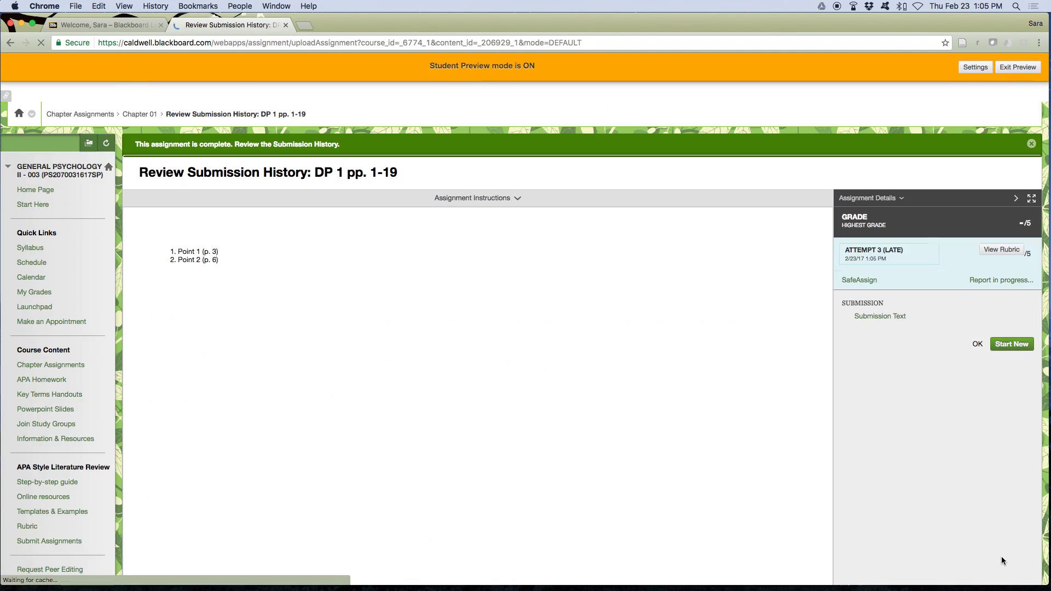
# - Show the Attempt dropdown listing all three DP 1 pp. 1-19 attempts
pyautogui.click(935, 231)
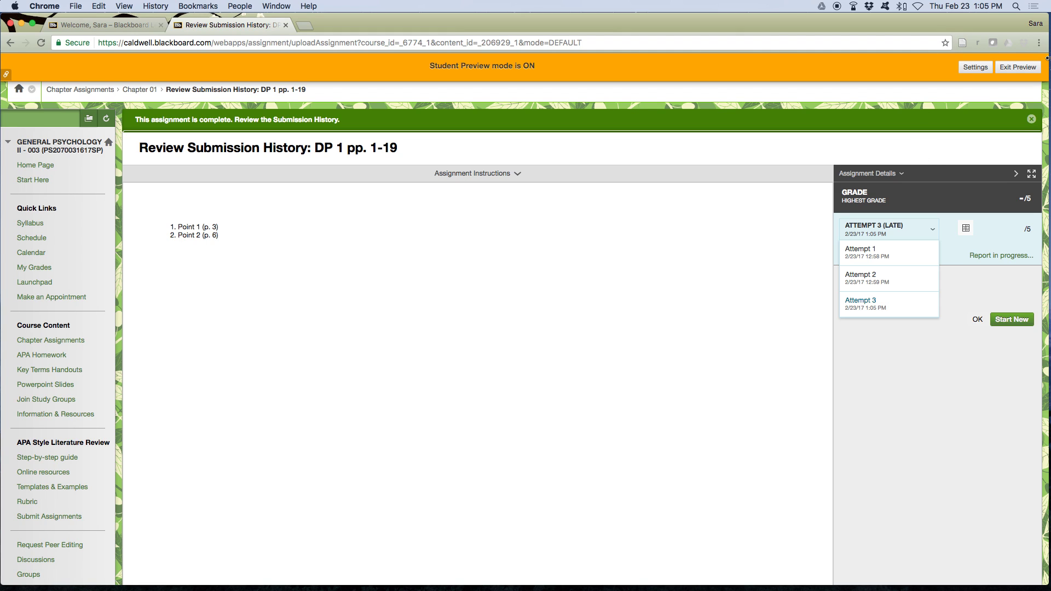
pyautogui.moveTo(1045, 133)
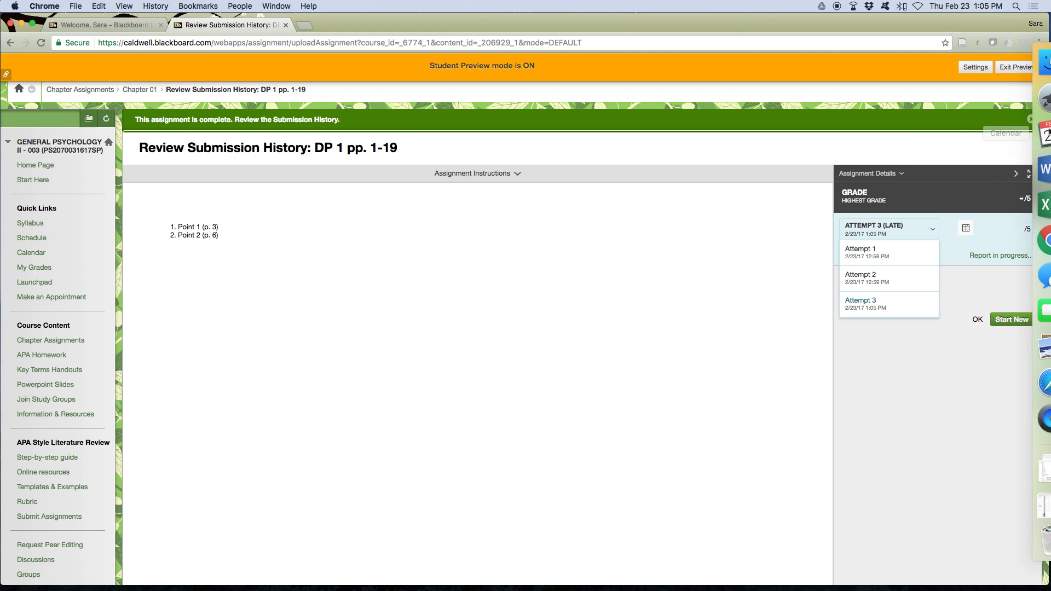
# - Open the APA Homework 6: Headings and formatting test from the APA Homework area
pyautogui.click(49, 356)
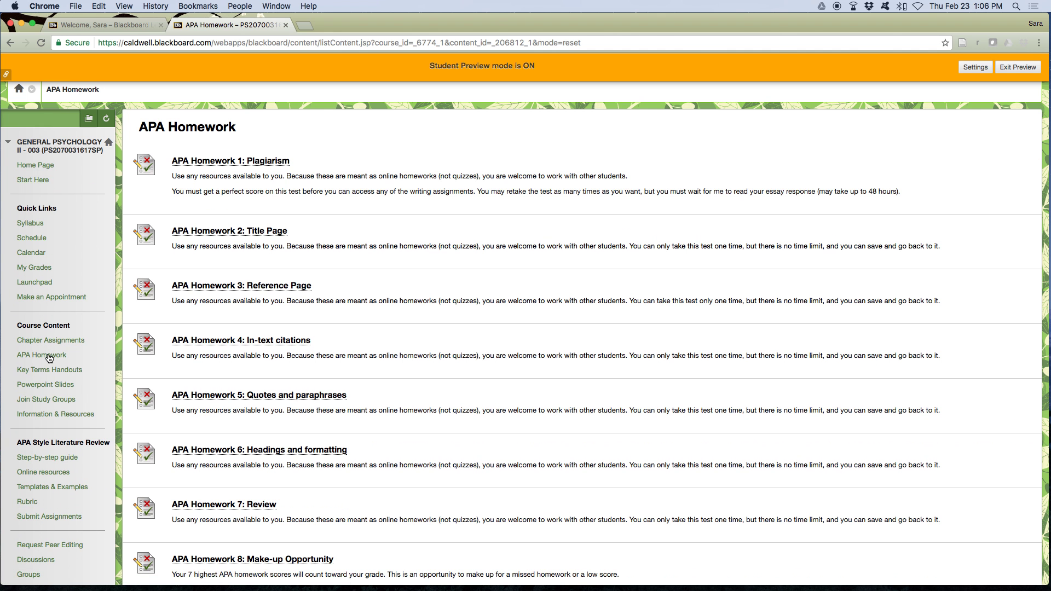
pyautogui.click(280, 454)
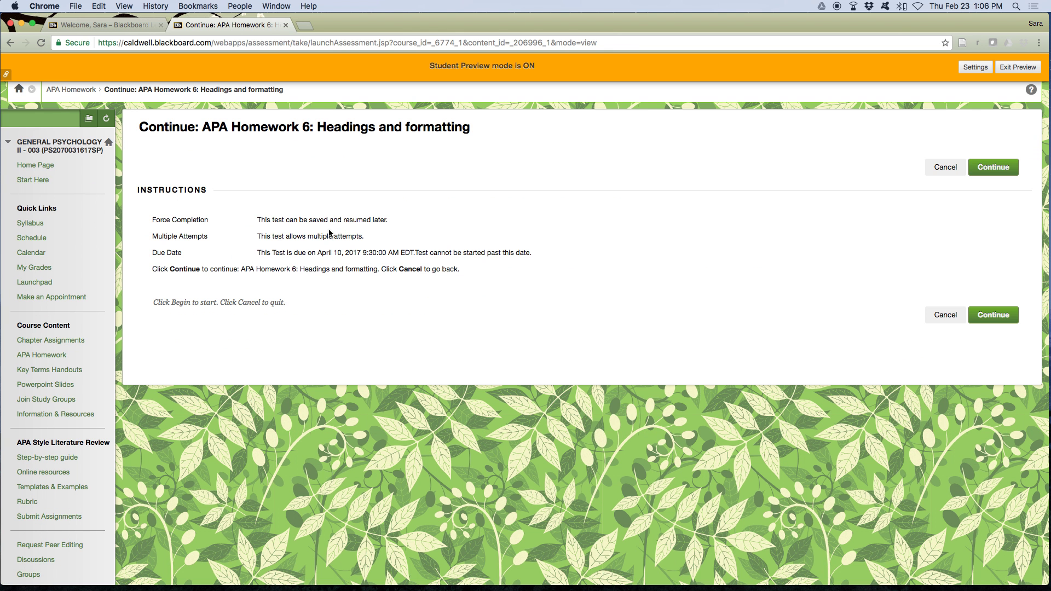
pyautogui.click(983, 320)
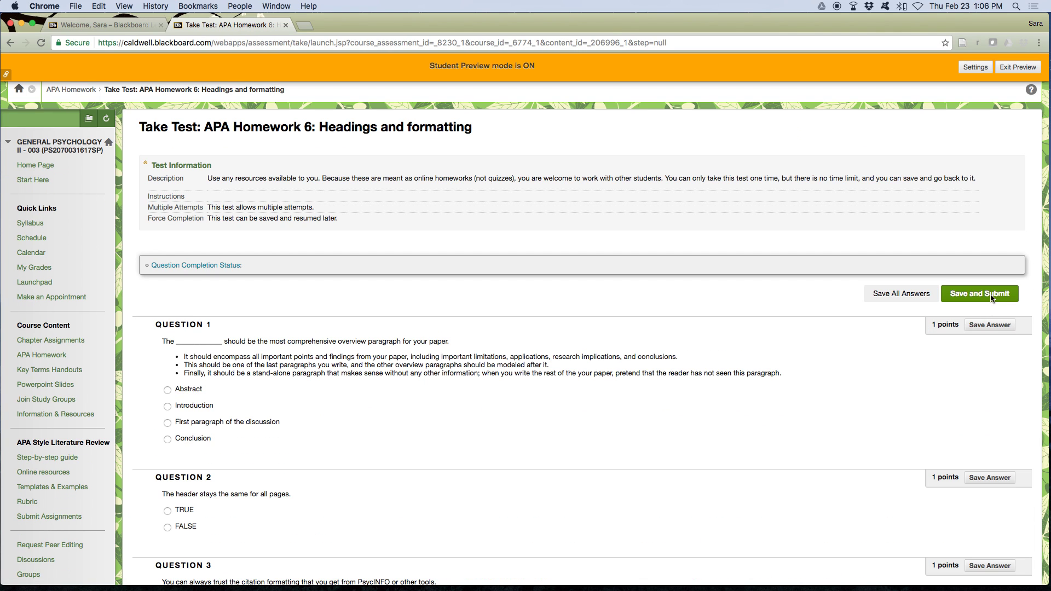
pyautogui.click(992, 296)
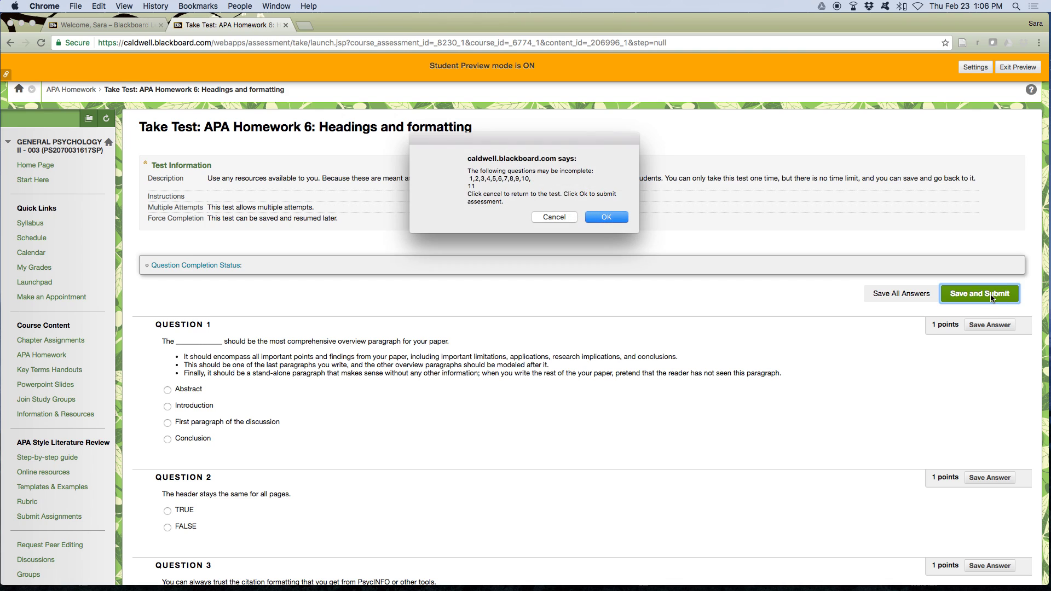
pyautogui.click(548, 218)
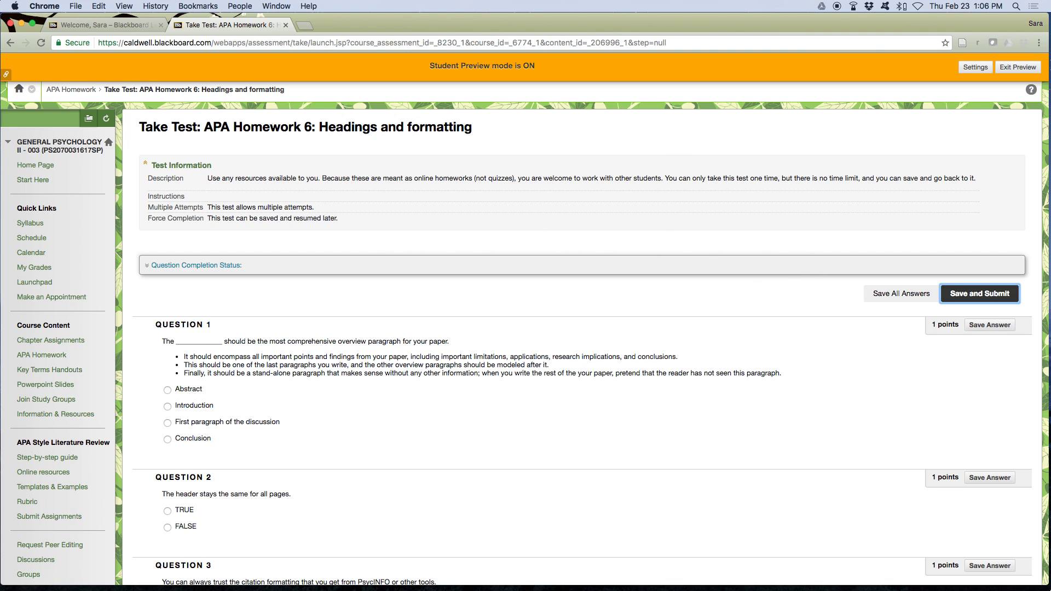
# - Answer Q1 Abstract and Q2 FALSE, submit, view the 2/10 result, and return to APA Homework
pyautogui.click(186, 527)
pyautogui.click(194, 389)
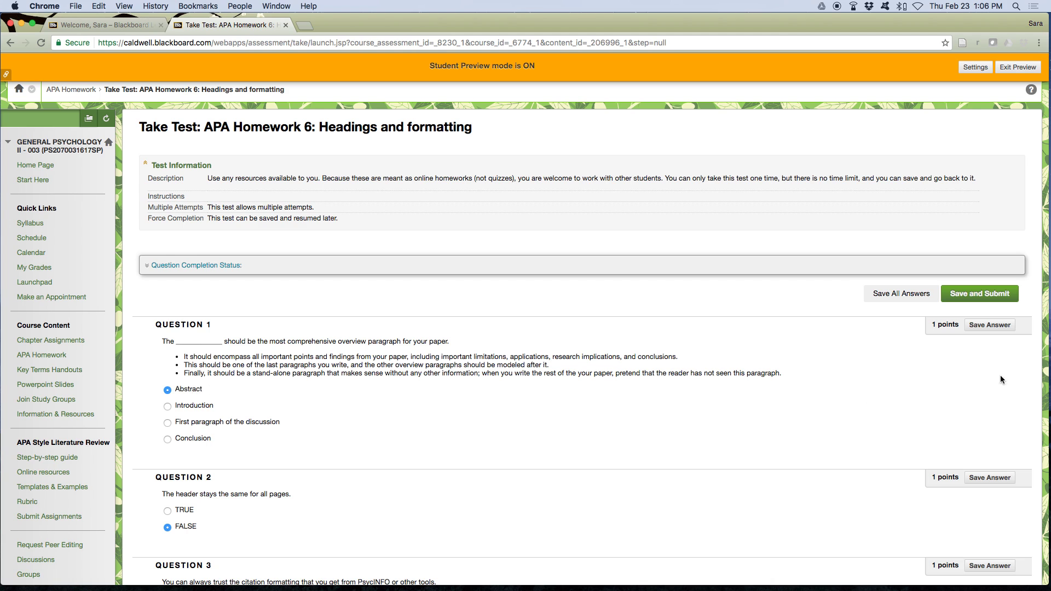
pyautogui.click(1000, 293)
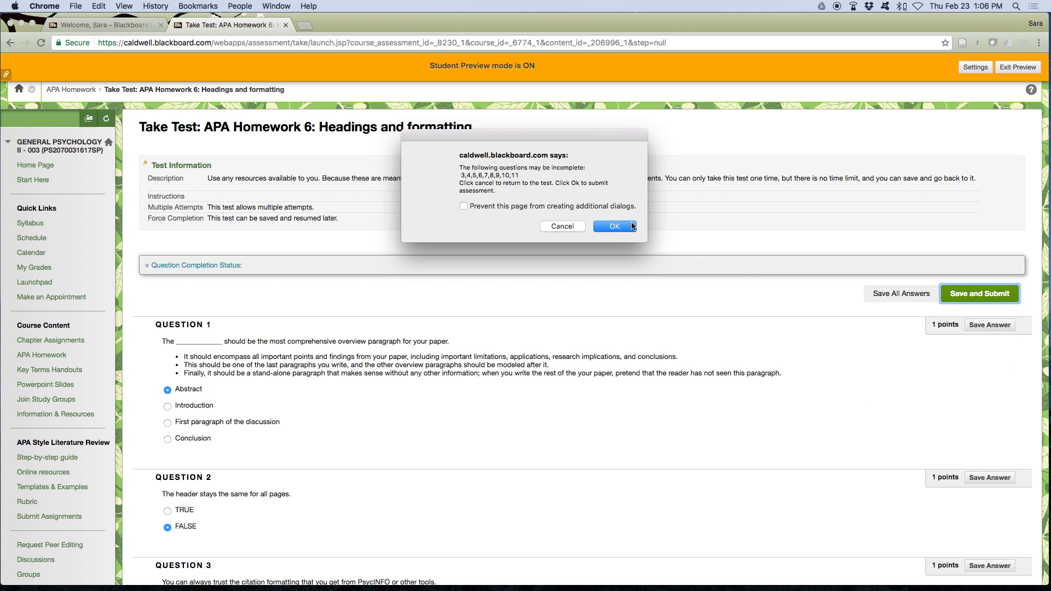
pyautogui.click(608, 222)
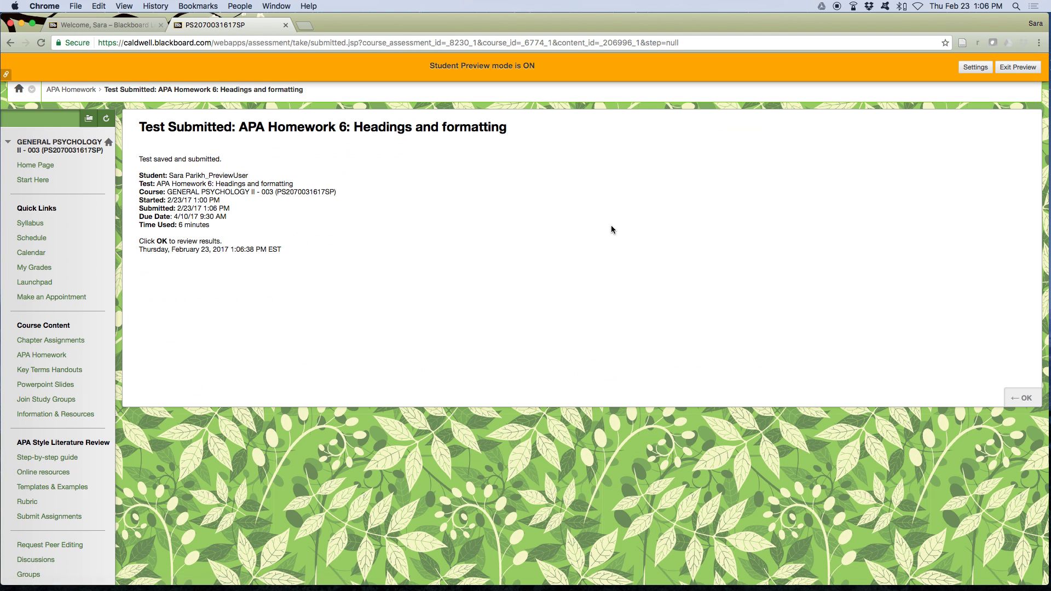
pyautogui.click(1023, 398)
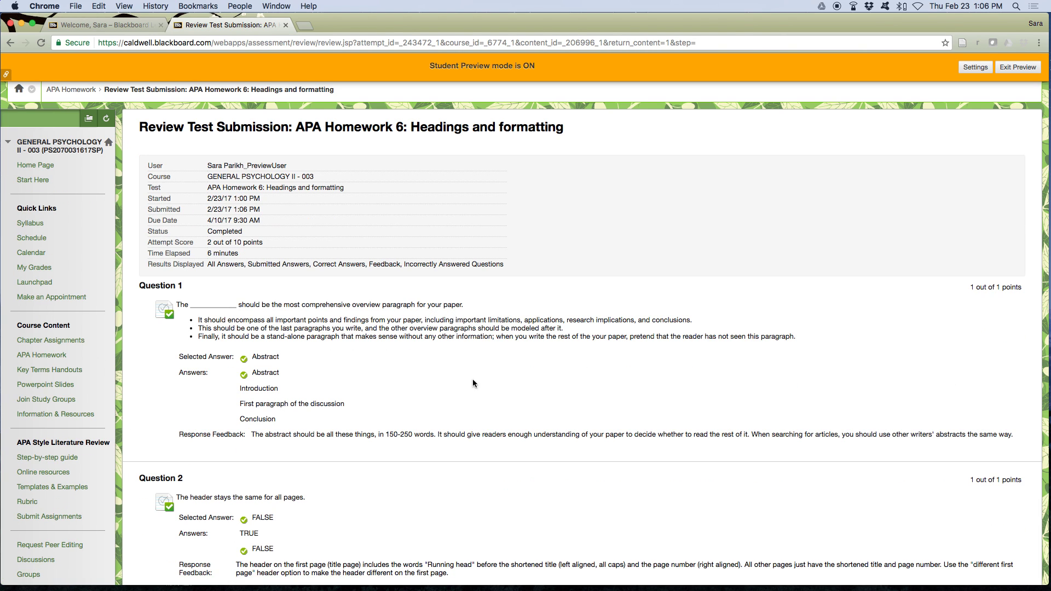
pyautogui.click(37, 355)
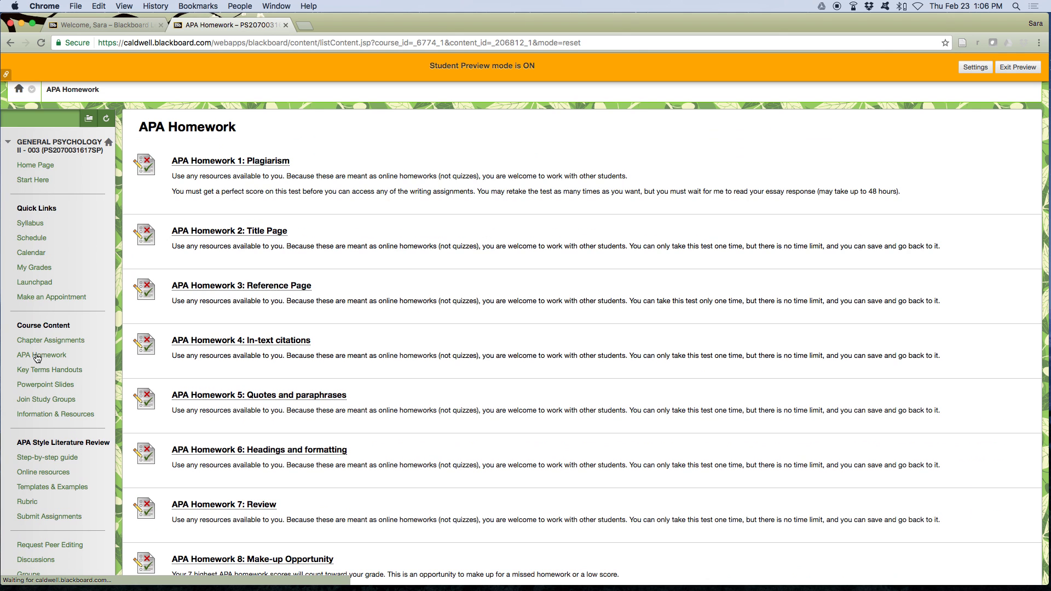
# - Begin a new submission of APA Homework 6: Headings and formatting
pyautogui.click(279, 451)
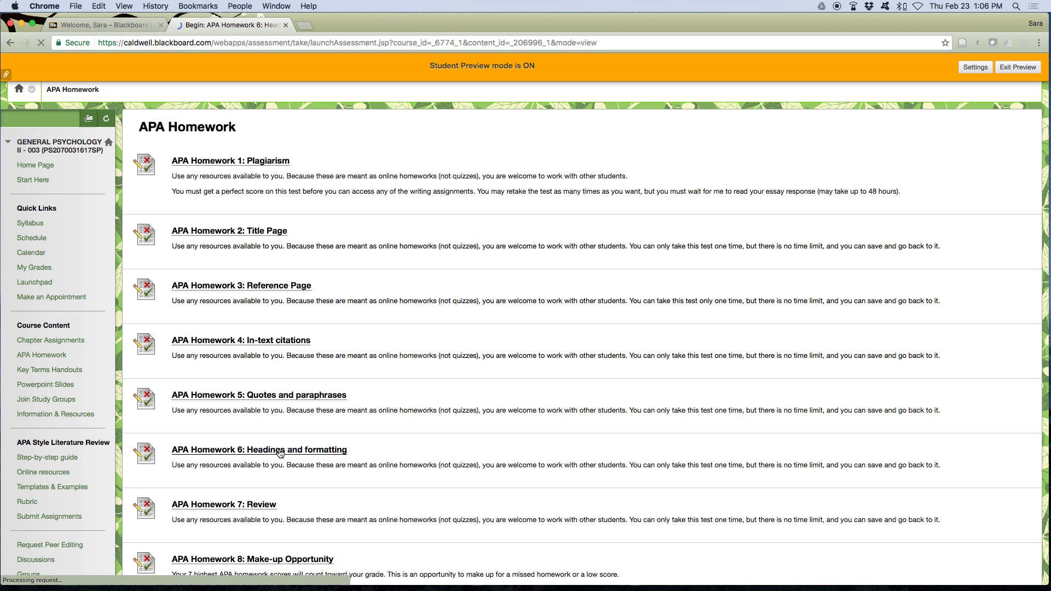
pyautogui.click(995, 314)
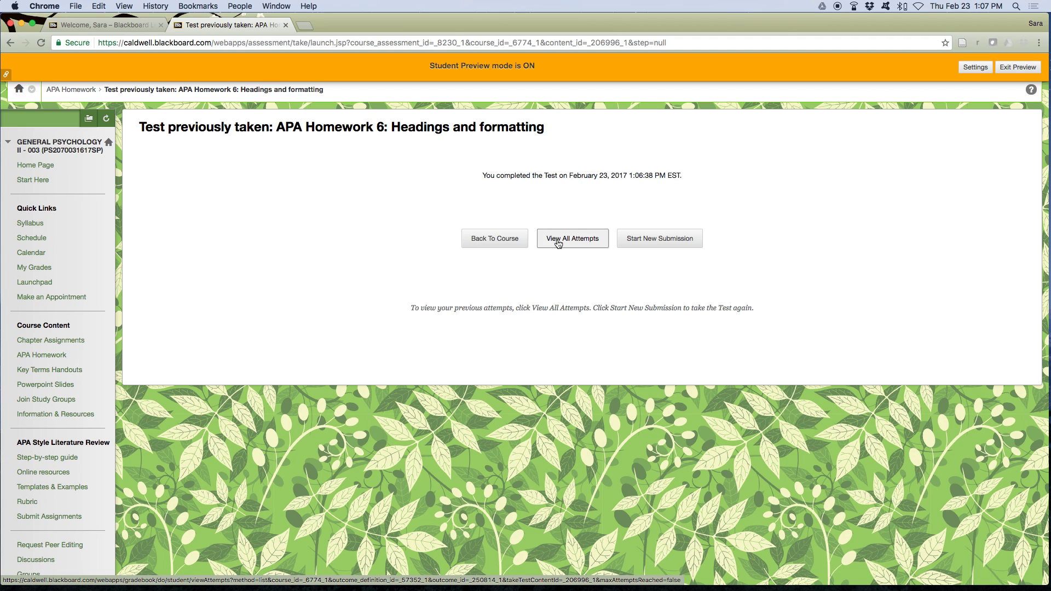
pyautogui.click(688, 240)
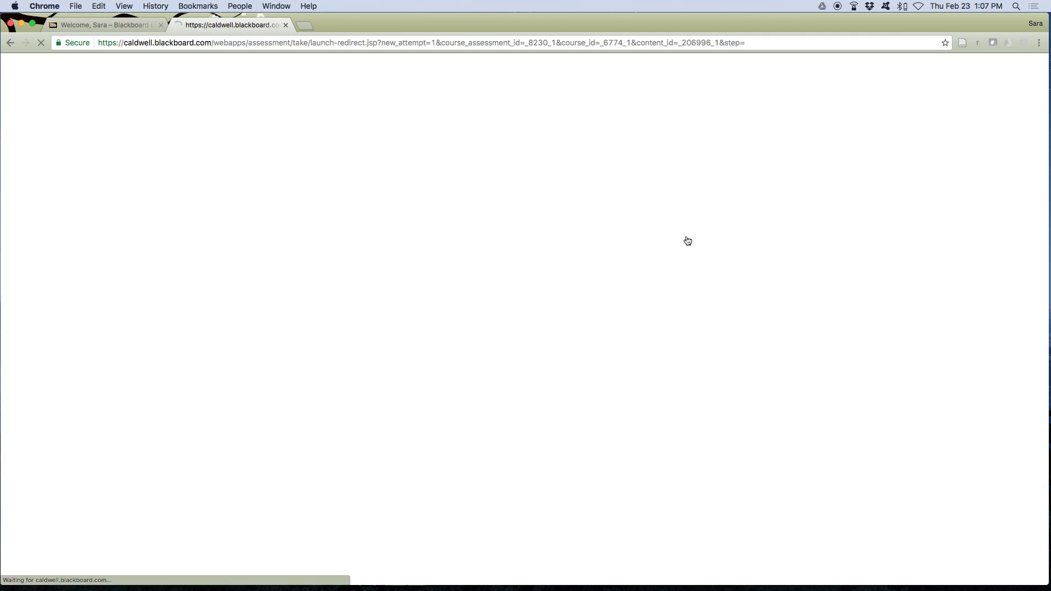
# - Answer Question 1 with TRUE plus extra spacing and submit despite unanswered questions
pyautogui.click(297, 391)
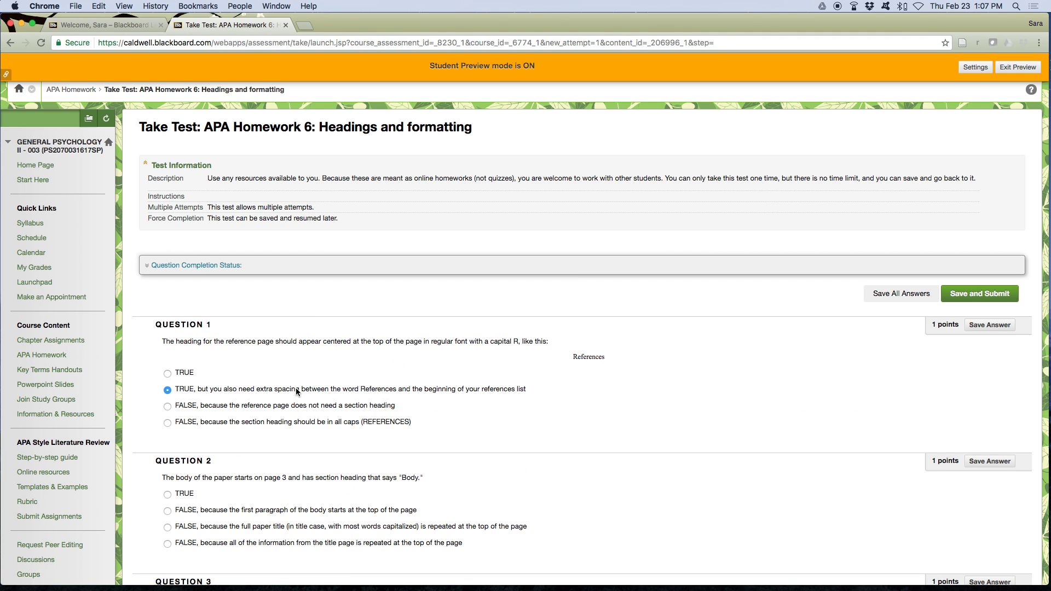
pyautogui.click(966, 294)
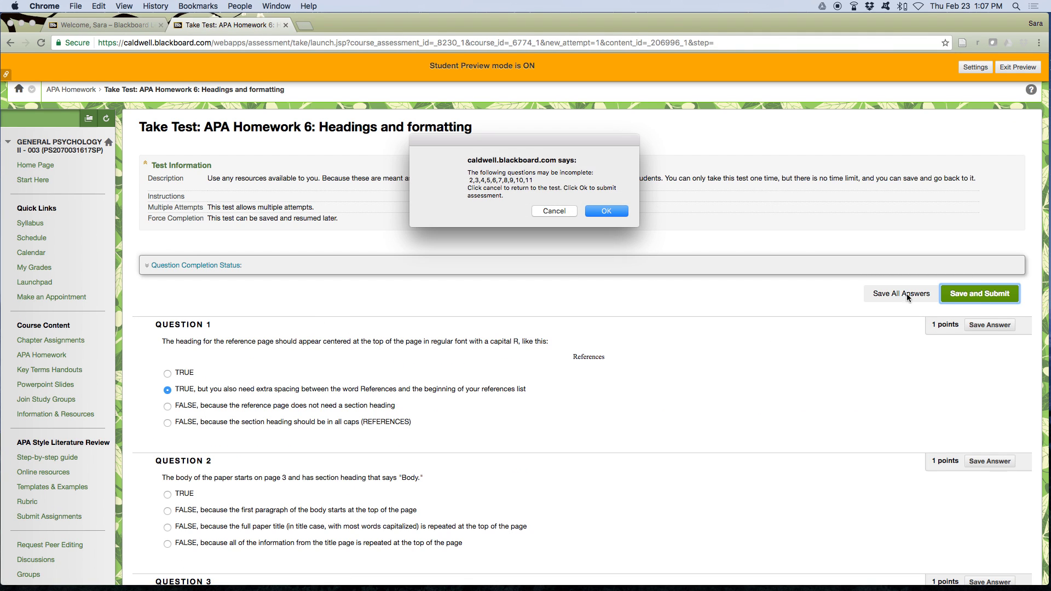
pyautogui.click(608, 212)
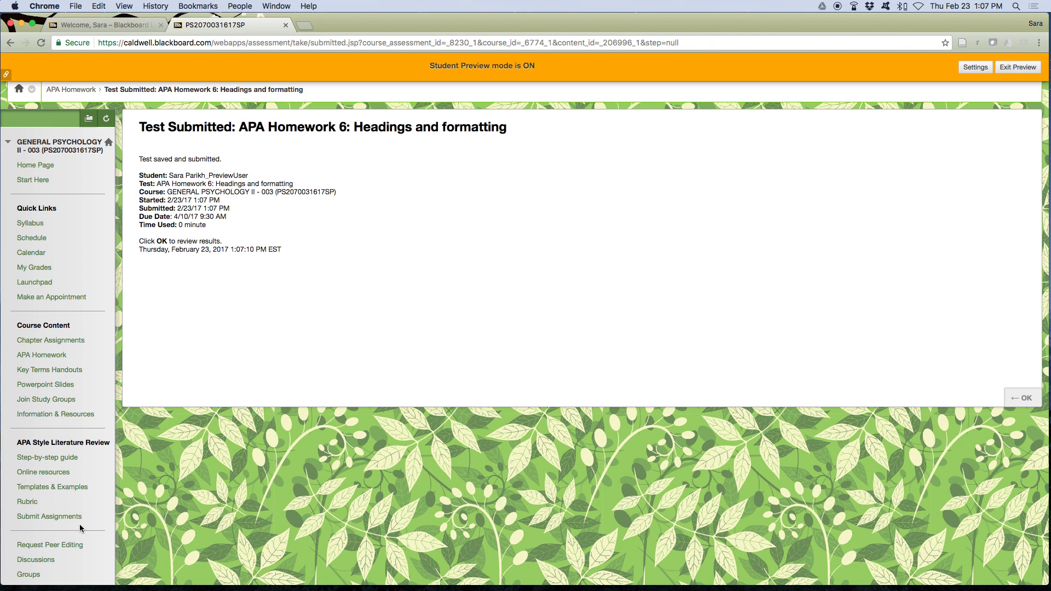
pyautogui.click(55, 517)
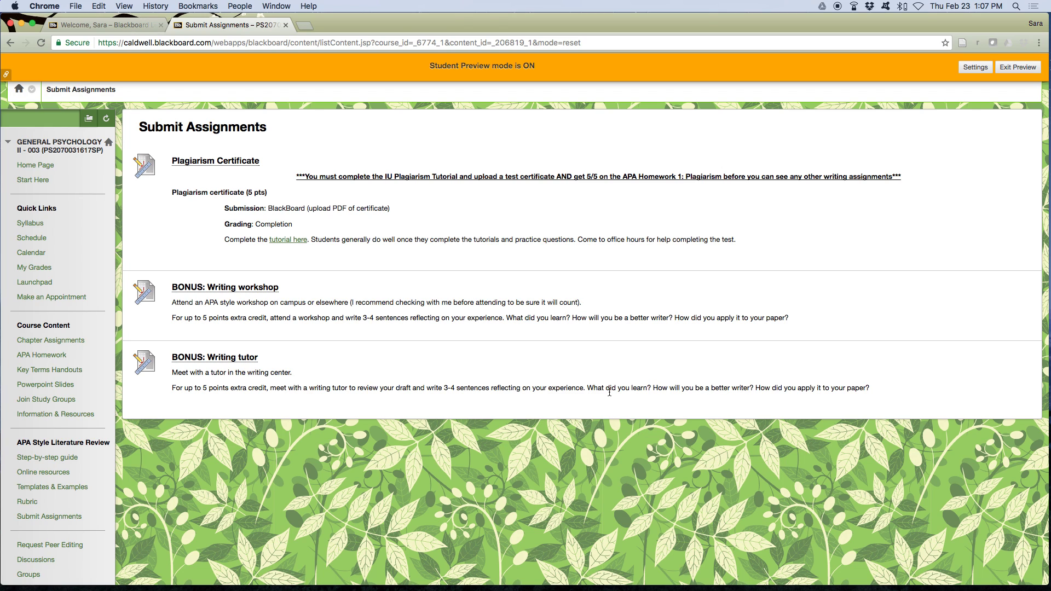
# - Go to the Chapter Assignments area listing the Chapter 01 through Chapter 10 folders
pyautogui.click(68, 340)
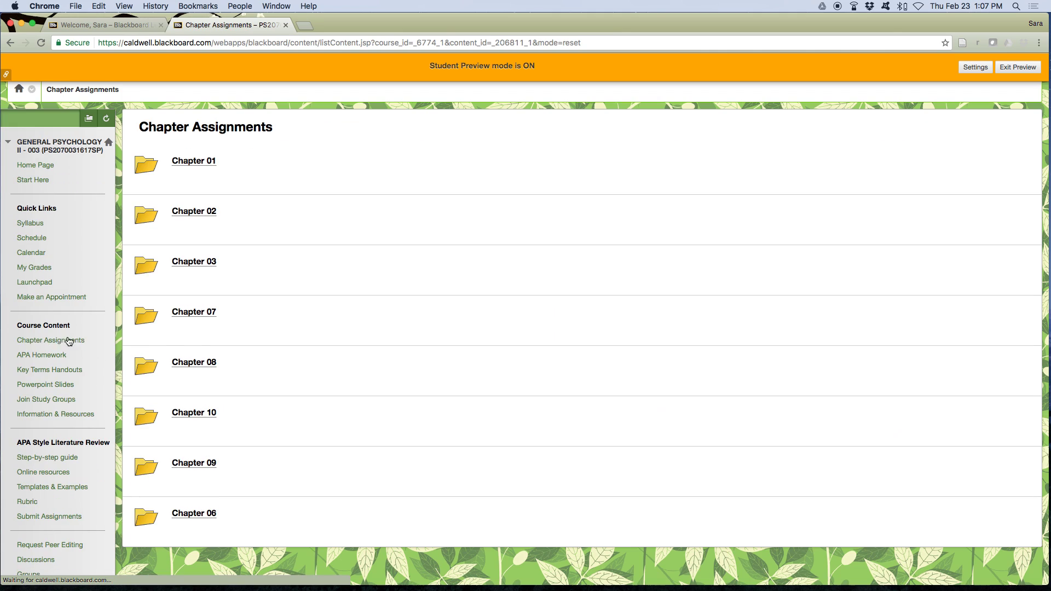